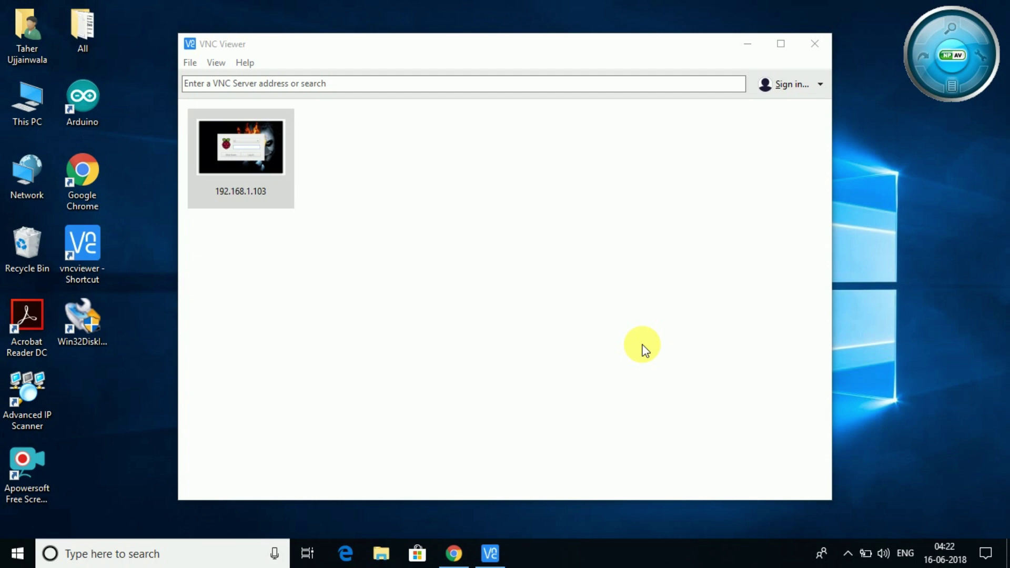
- Connect to the Raspberry Pi at 192.168.1.103, entering the VNC password and Pi login password
double_click(253, 149)
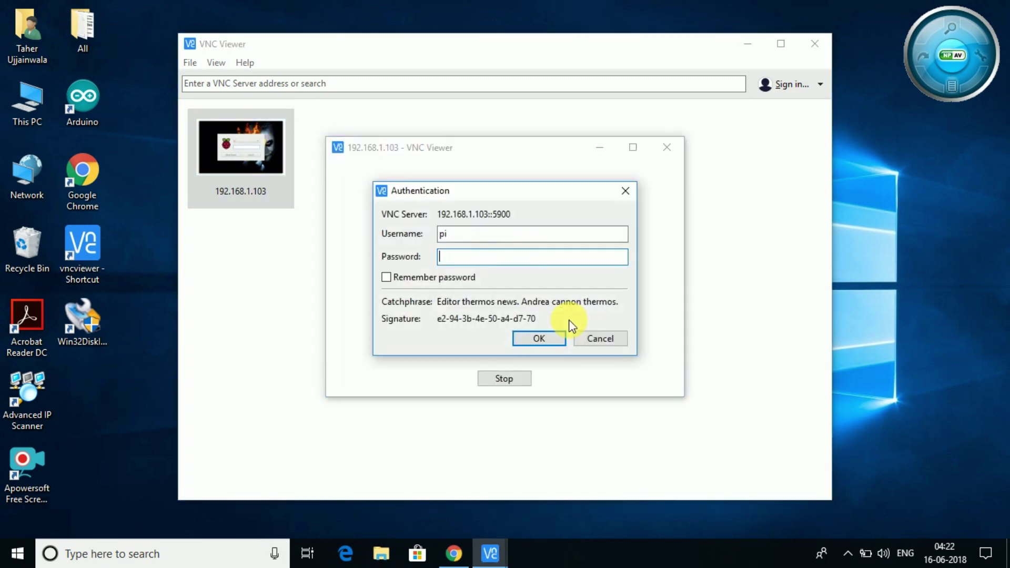
key("Return")
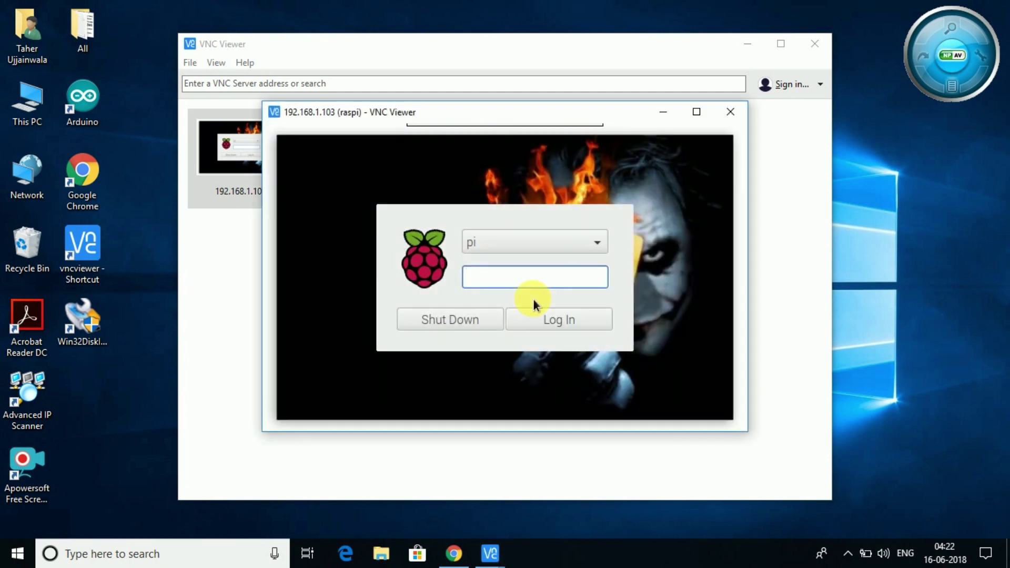
key("Return")
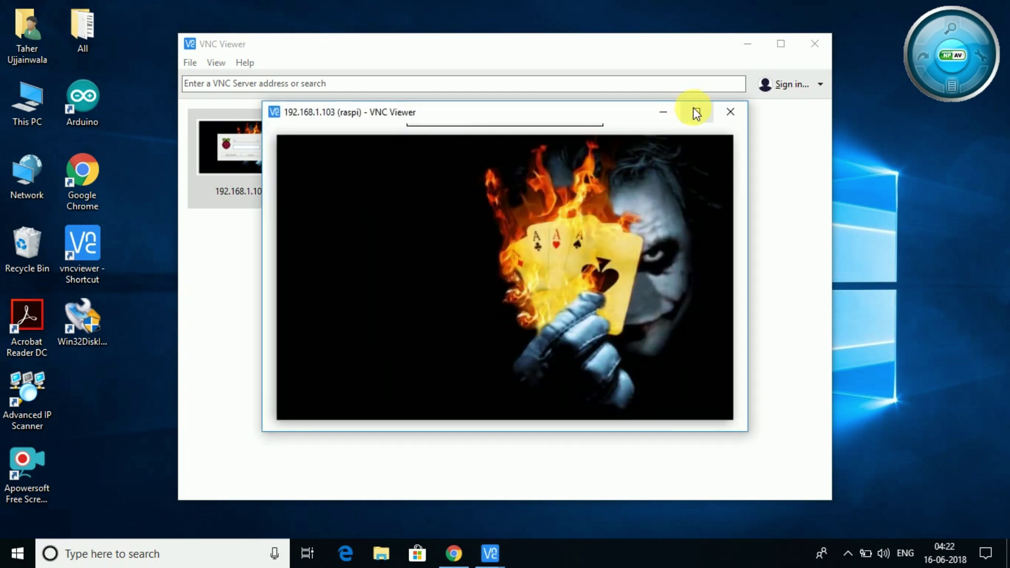
- Maximize the remote desktop and dismiss the default-password warning
left_click(697, 111)
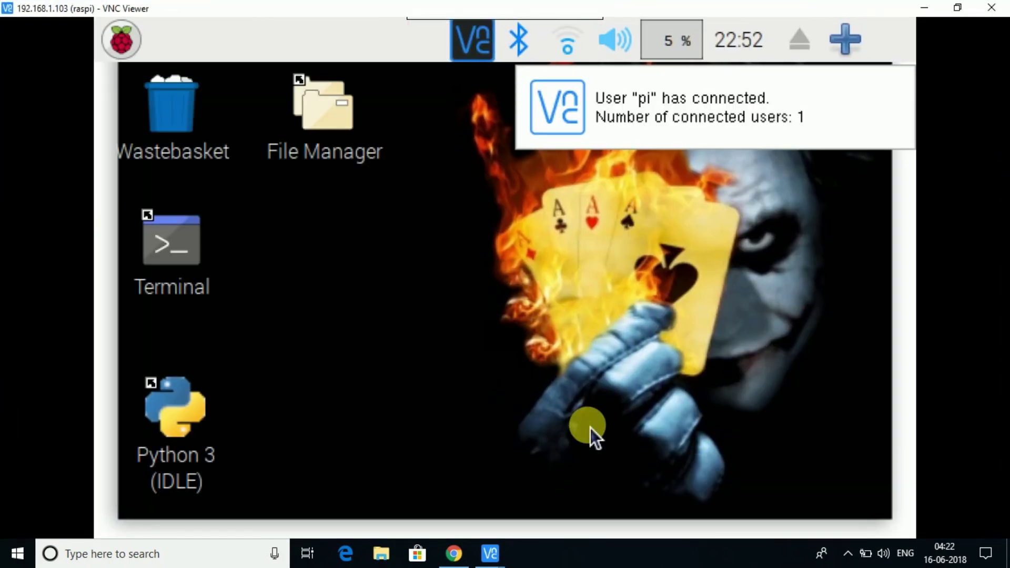
left_click_drag(706, 252, 496, 286)
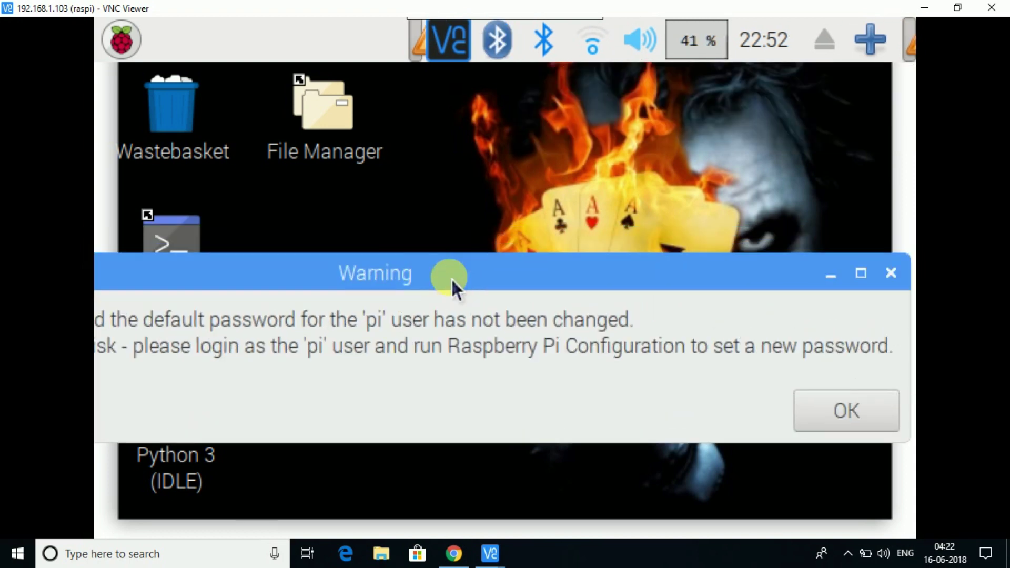
left_click(896, 270)
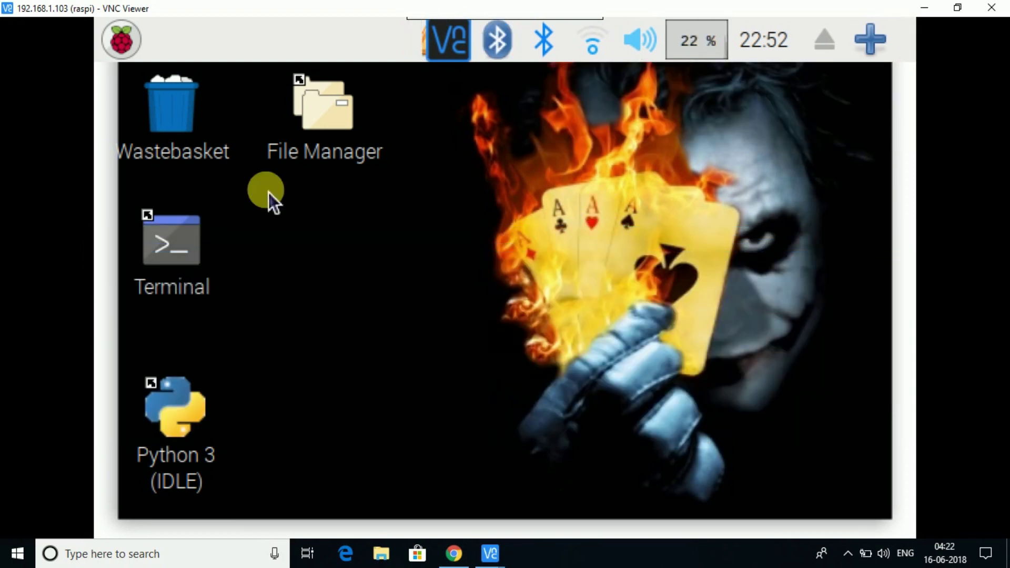
- Open a terminal, run 'sudo apt-get install moc', and maximize the terminal window
double_click(195, 259)
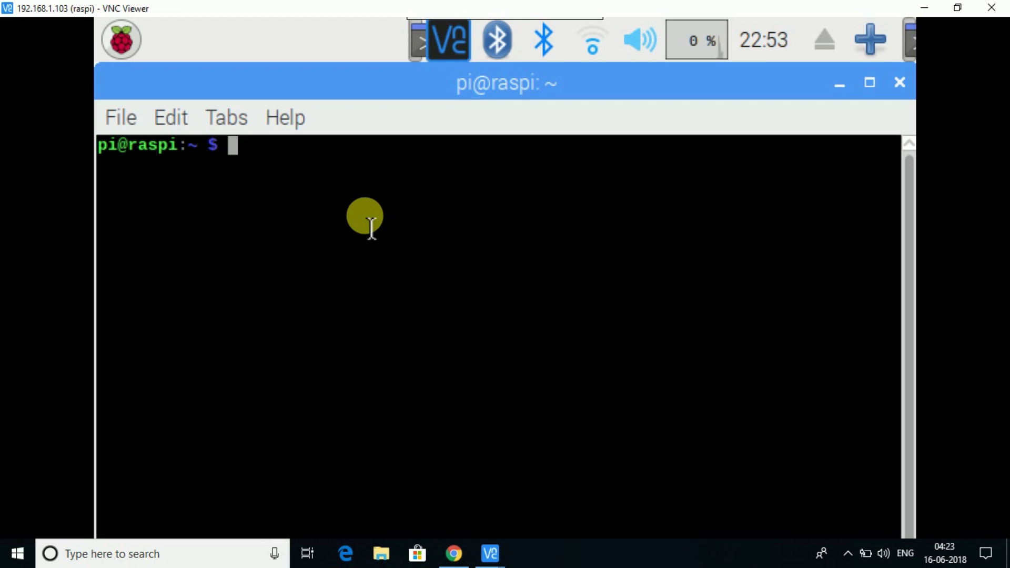
type("sudo ")
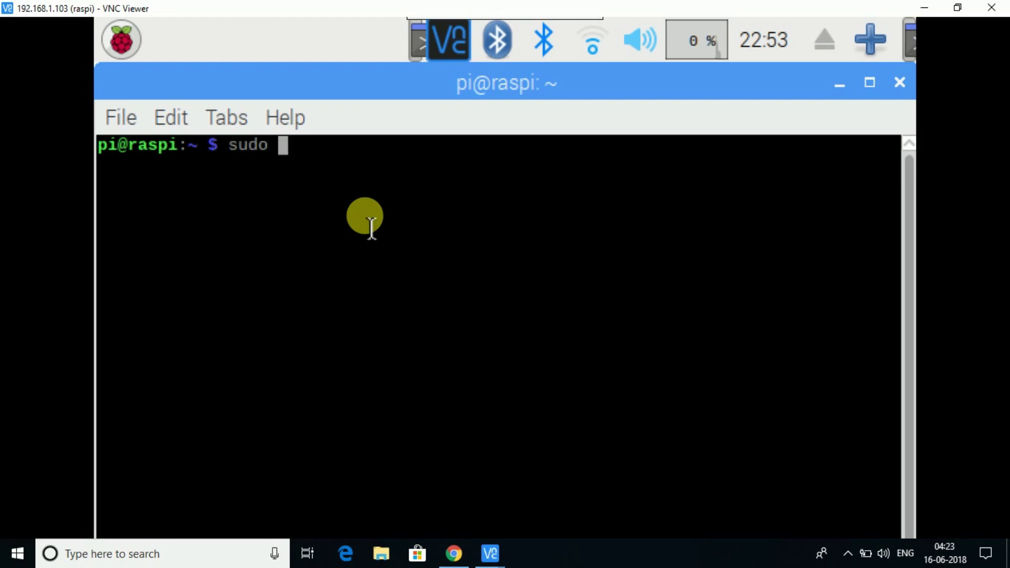
type("apt-g")
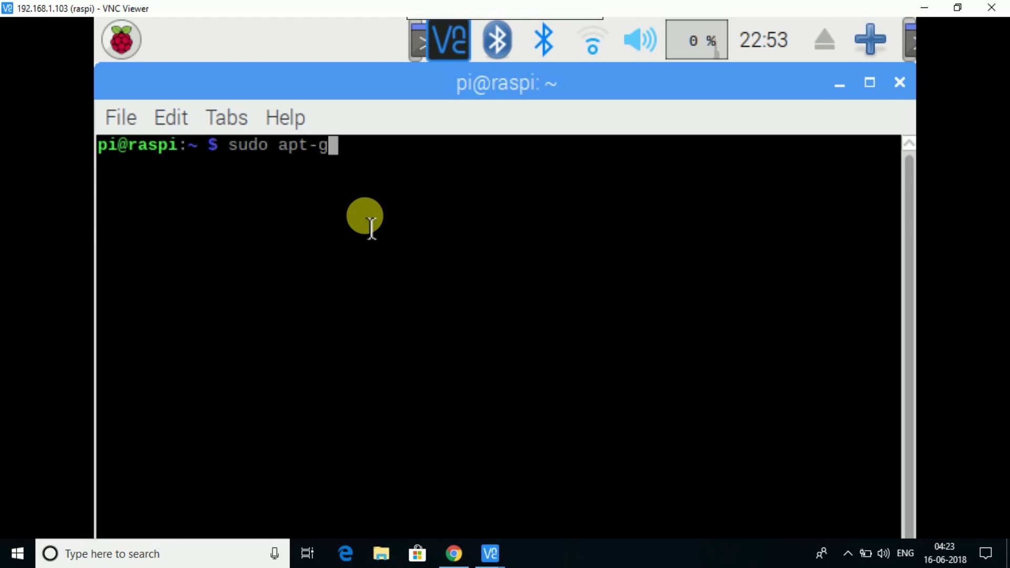
type("et instla")
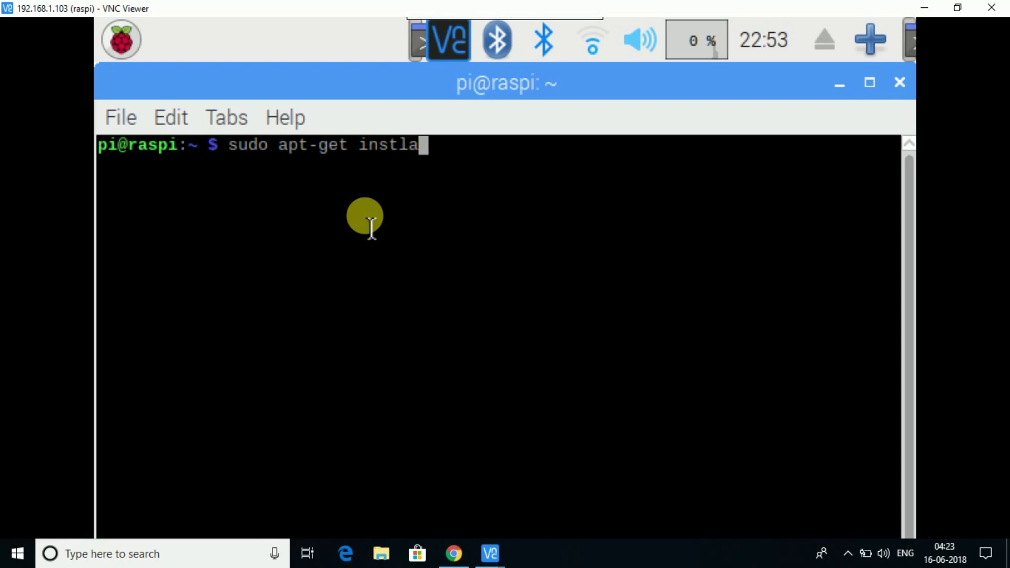
key("BackSpace")
key("BackSpace")
type("all moc")
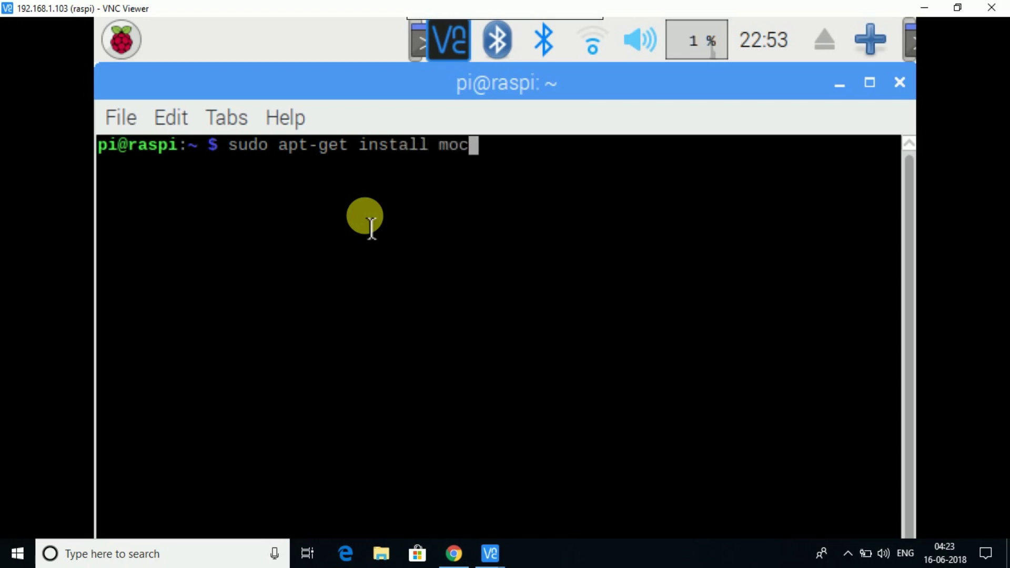
key("Return")
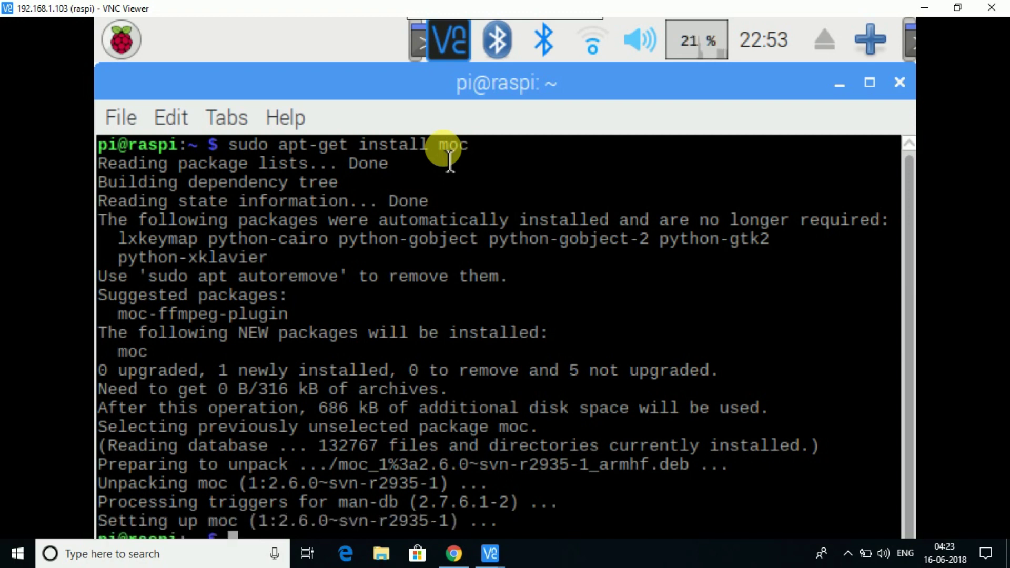
left_click(862, 83)
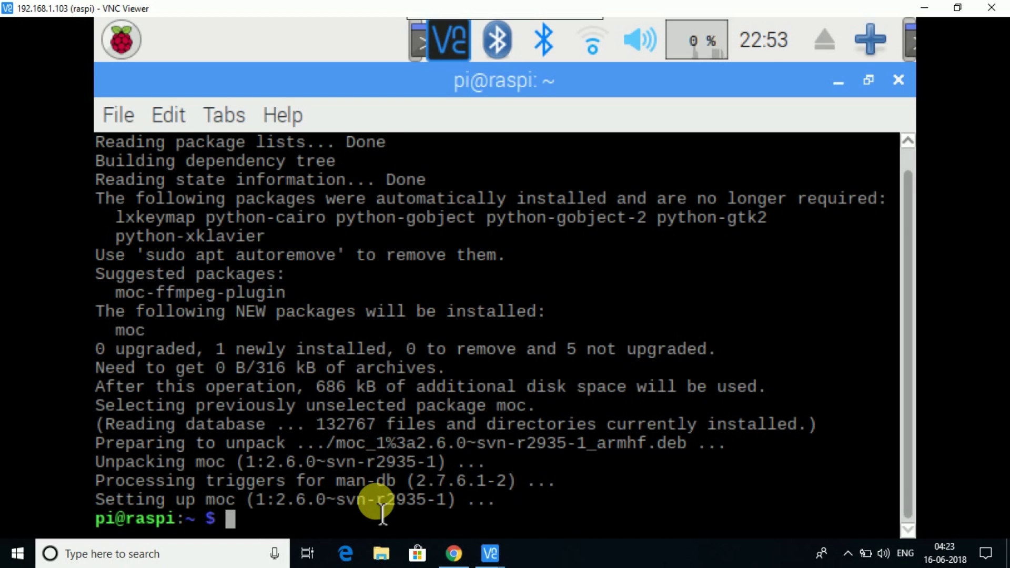
- Run mocp to start Music On Console, browsing /home/pi/Downloads with its one MP3
type("mocp")
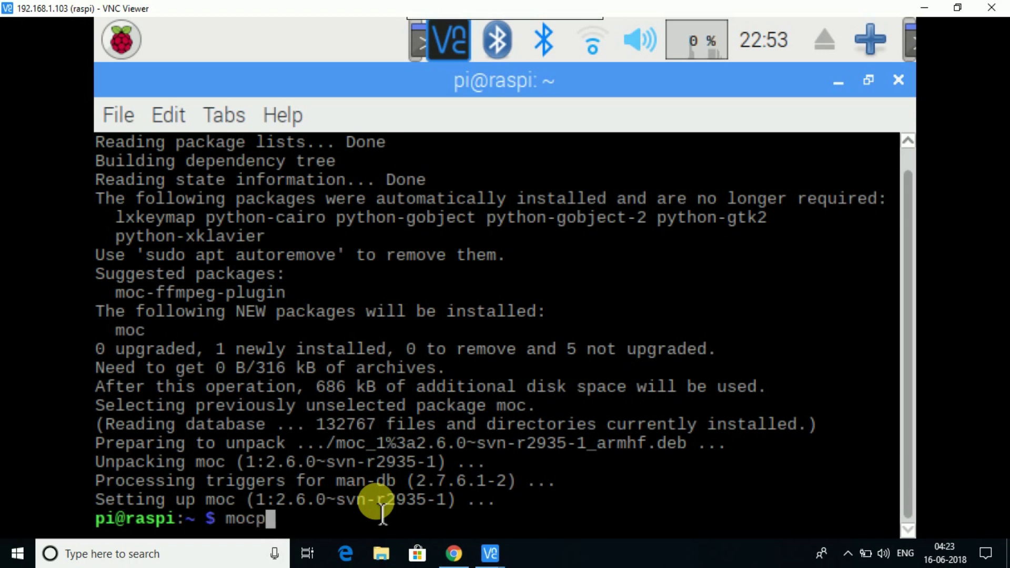
key("Return")
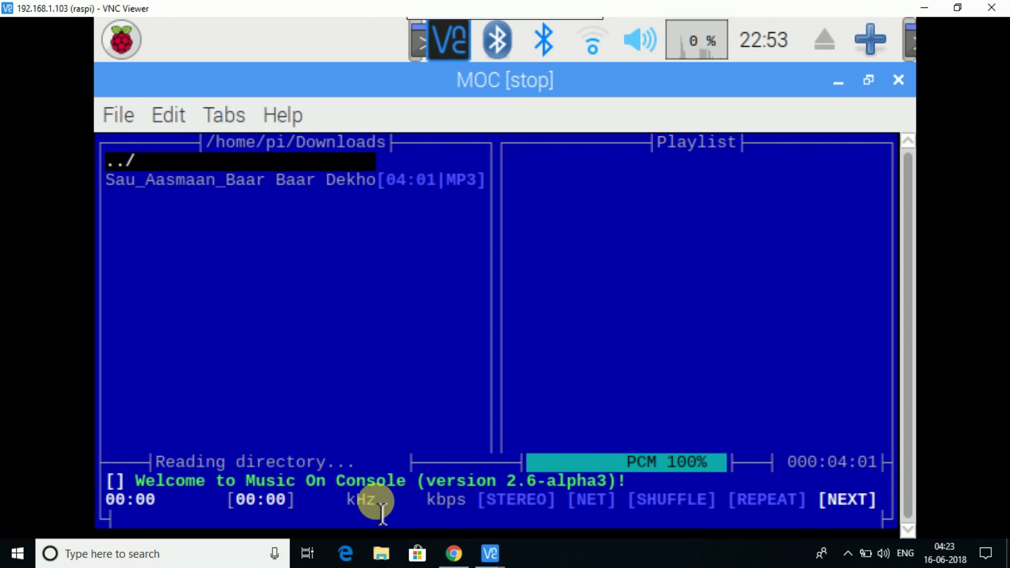
- Go up to the home folder and play the 'Ahrix - Nova [NCS Release]' MP3
key("Return")
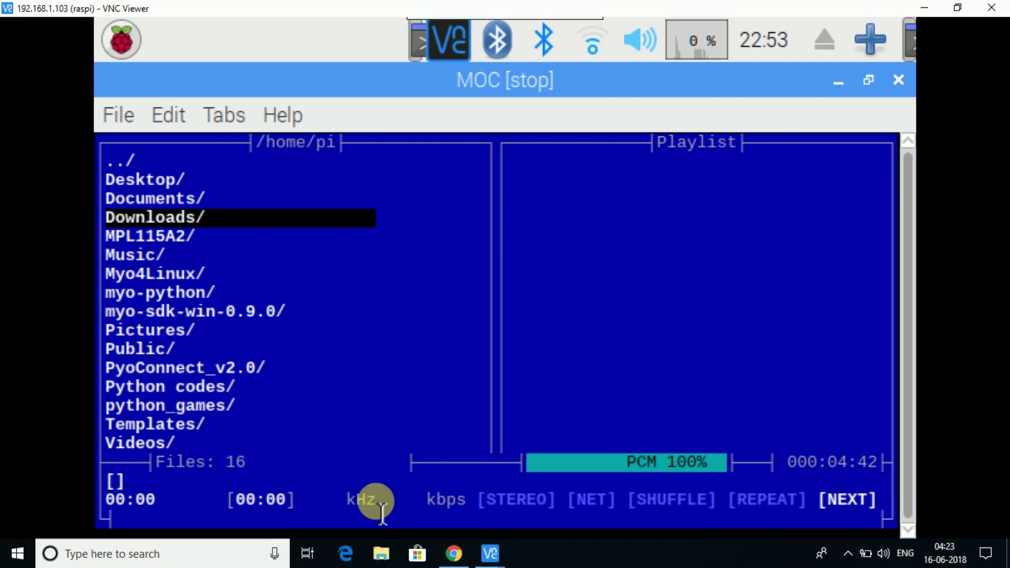
key("Up")
key("Up")
key("Up")
key("Down")
key("Down")
key("Down")
key("Down")
key("Down")
key("Down")
key("Down")
key("Down")
key("Down")
key("Down")
key("Down")
key("Down")
key("Down")
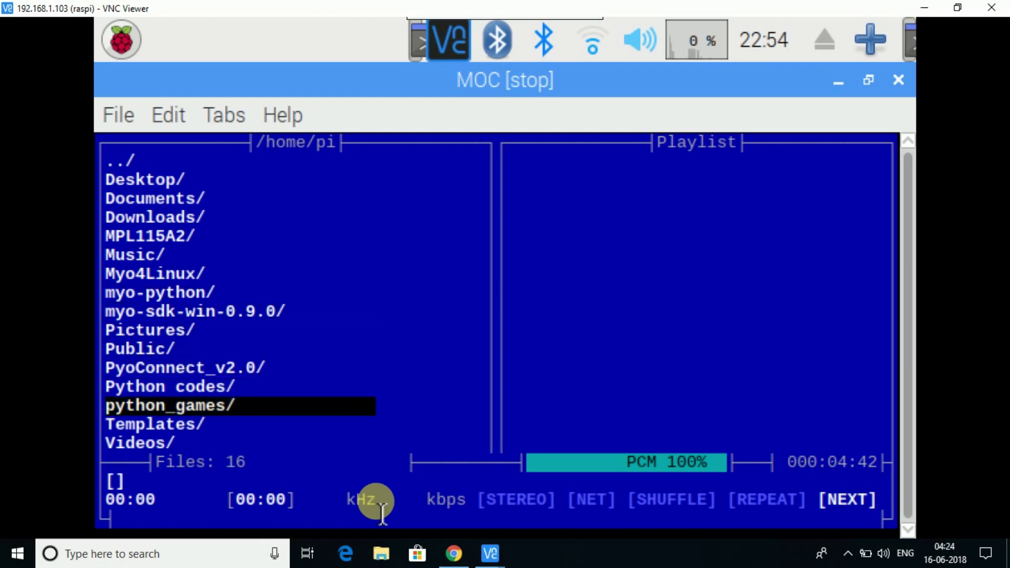
key("Down")
key("Down")
key("Down")
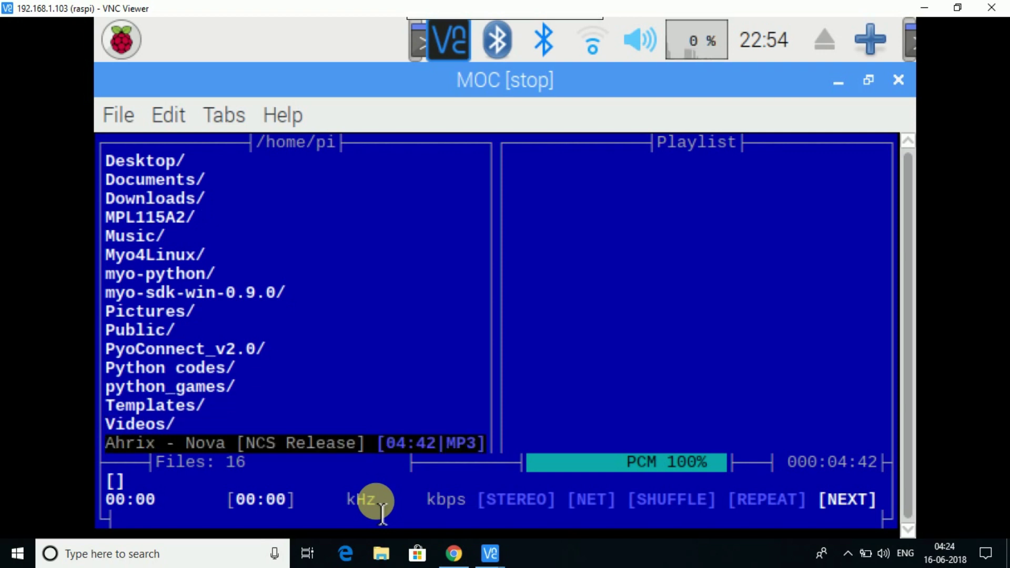
key("Return")
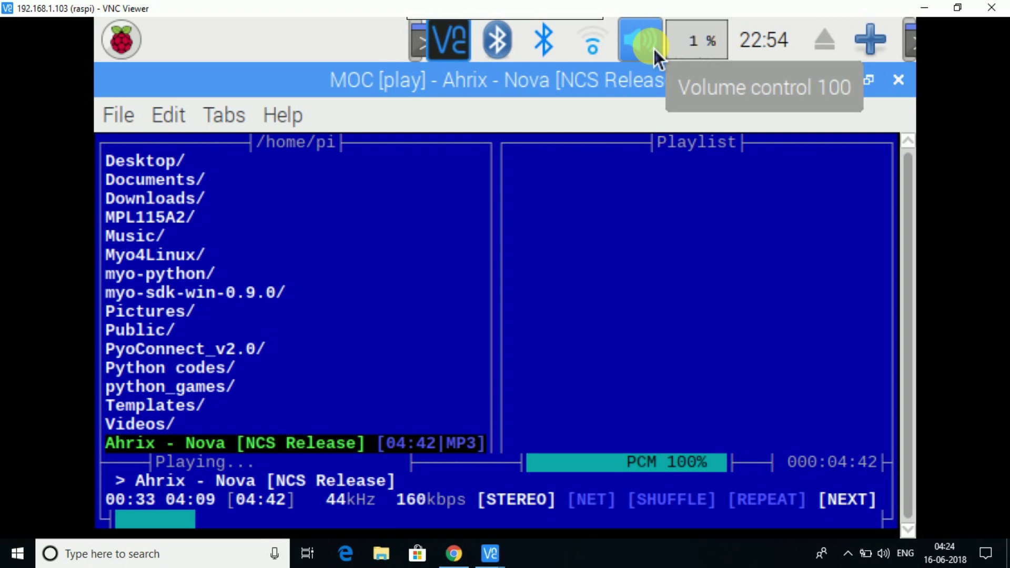
- Quit the MOC interface with q and type 'mocp -f' at the shell prompt
key("q")
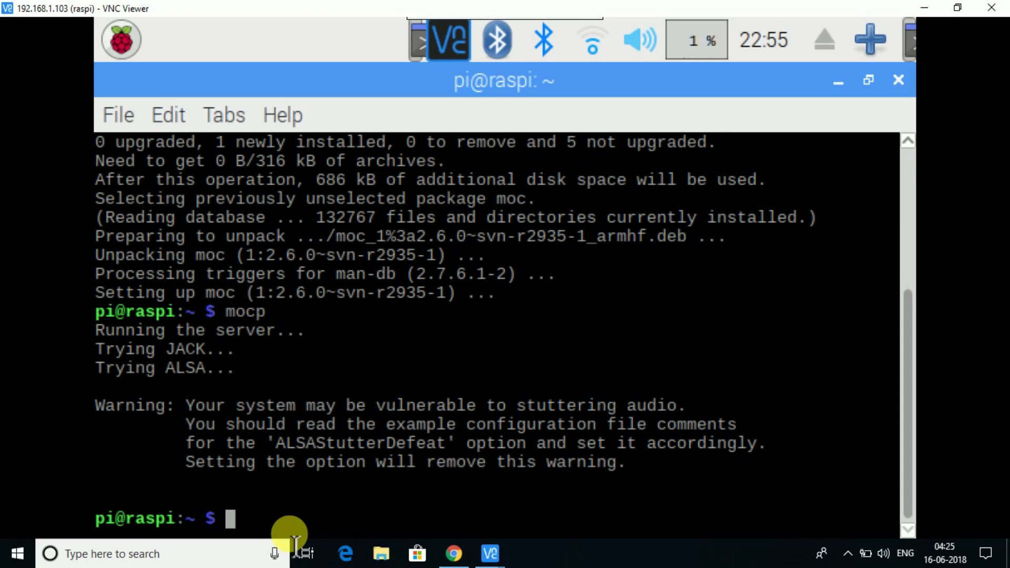
type("mocp")
key("BackSpace")
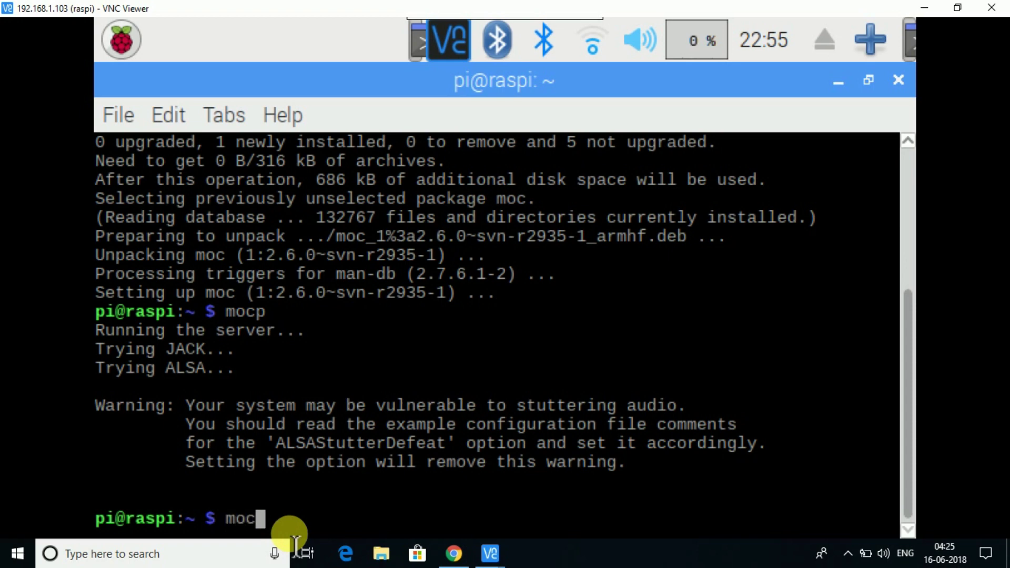
type("p -f")
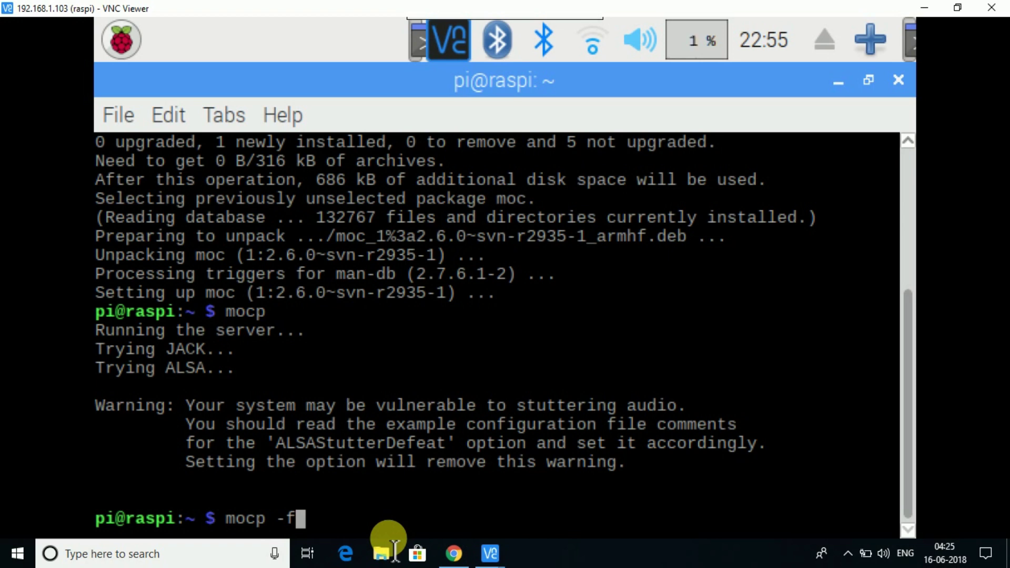
- Pause and resume the song by running 'mocp -G' twice, then stop the server with 'mocp -x'
key("BackSpace")
type("G")
key("Return")
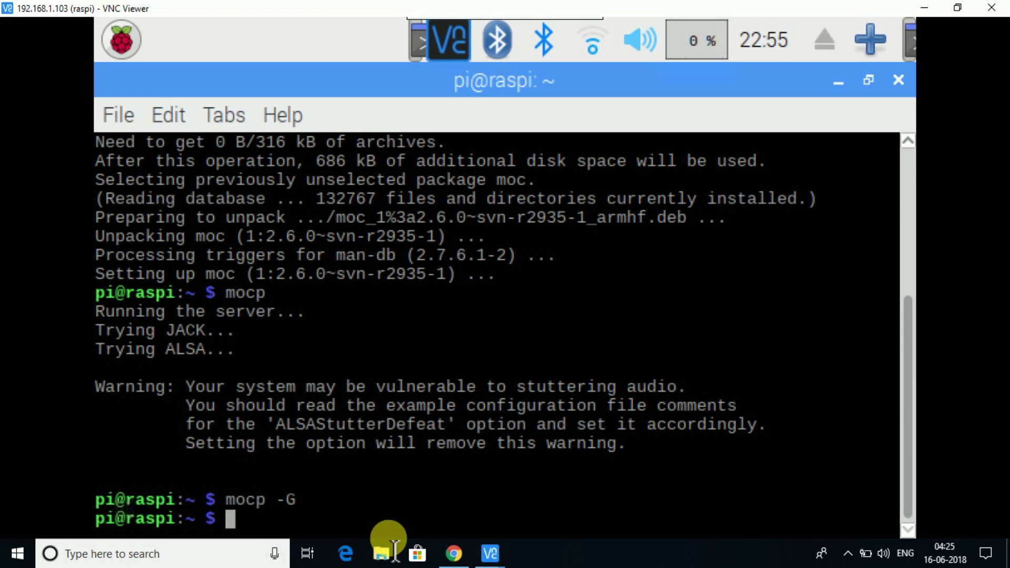
key("Return")
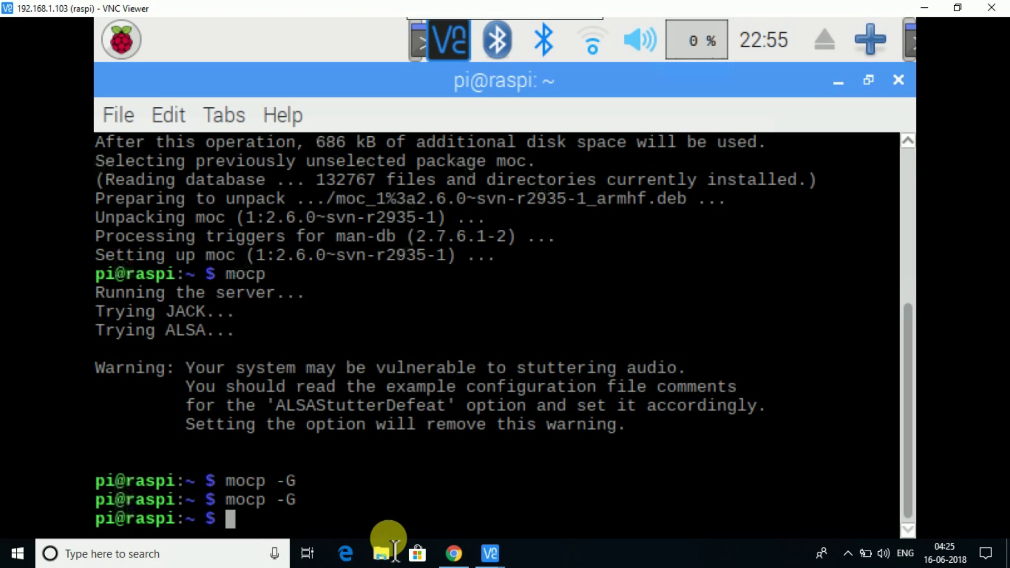
type("mocp -x")
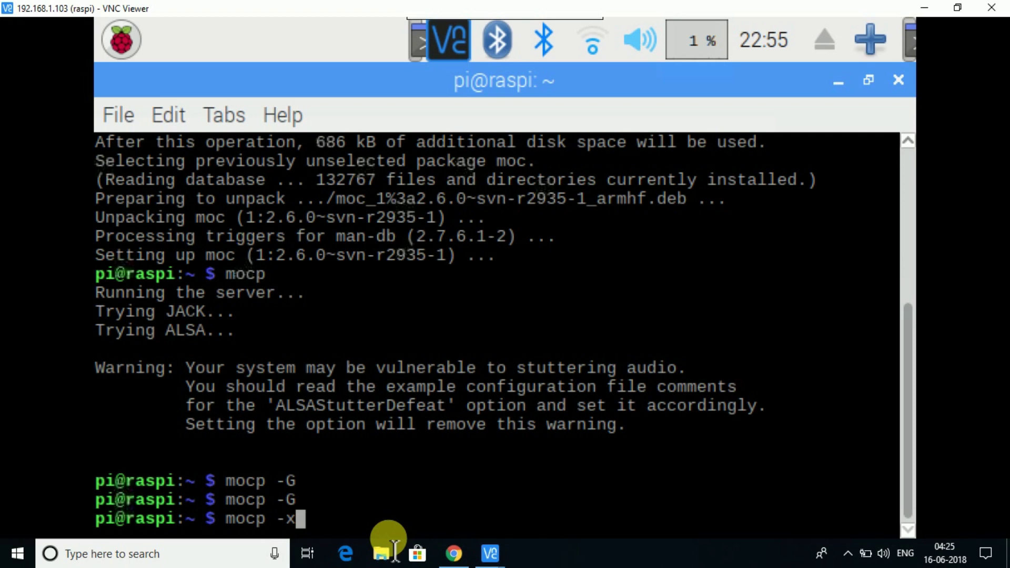
key("Return")
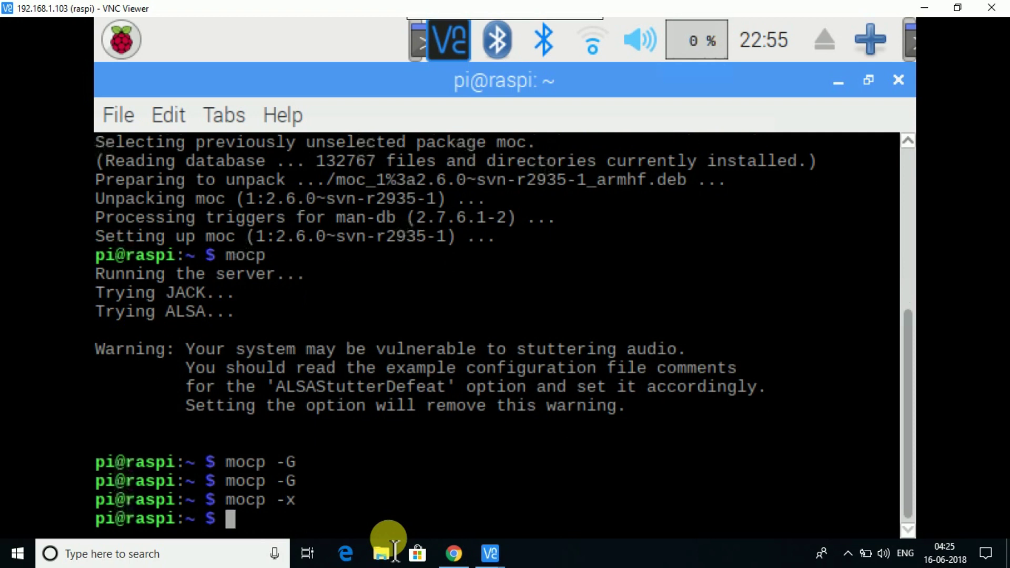
- Relaunch mocp, open Downloads, and play the Sau_Aasmaan_Baar Baar Dekho MP3
type("mocp")
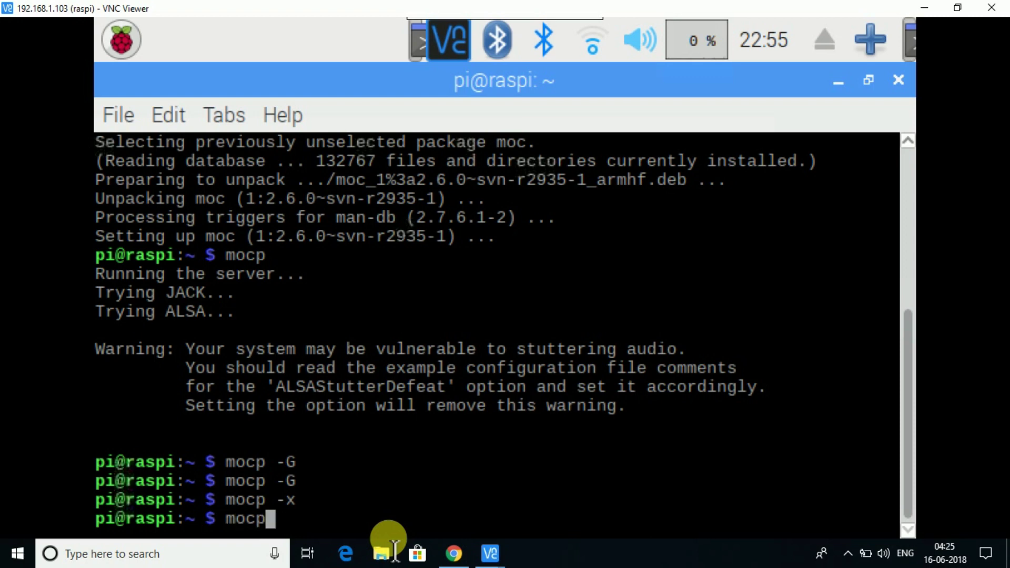
key("Return")
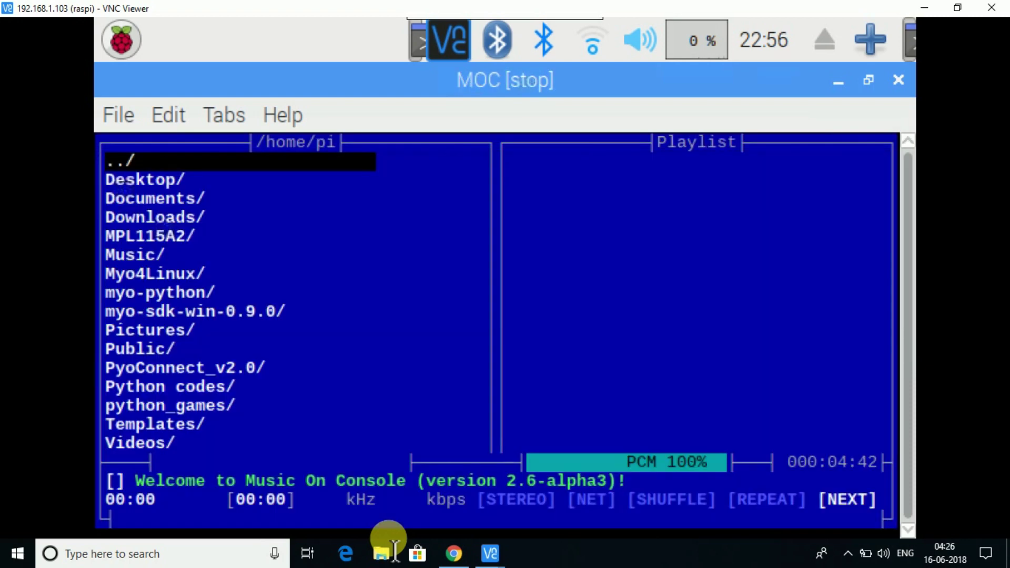
key("Down")
key("Down")
key("Down")
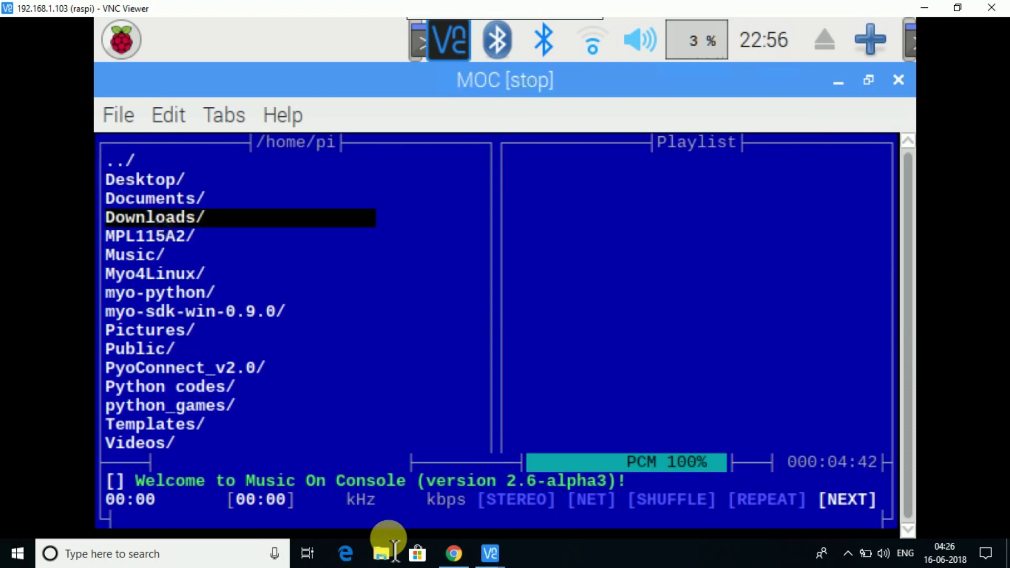
key("Return")
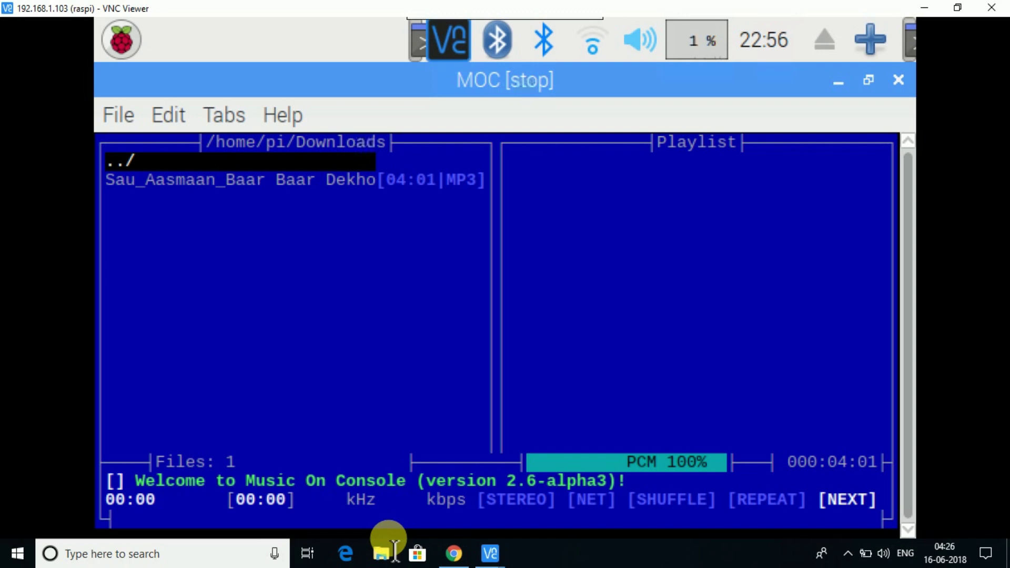
key("Down")
key("Return")
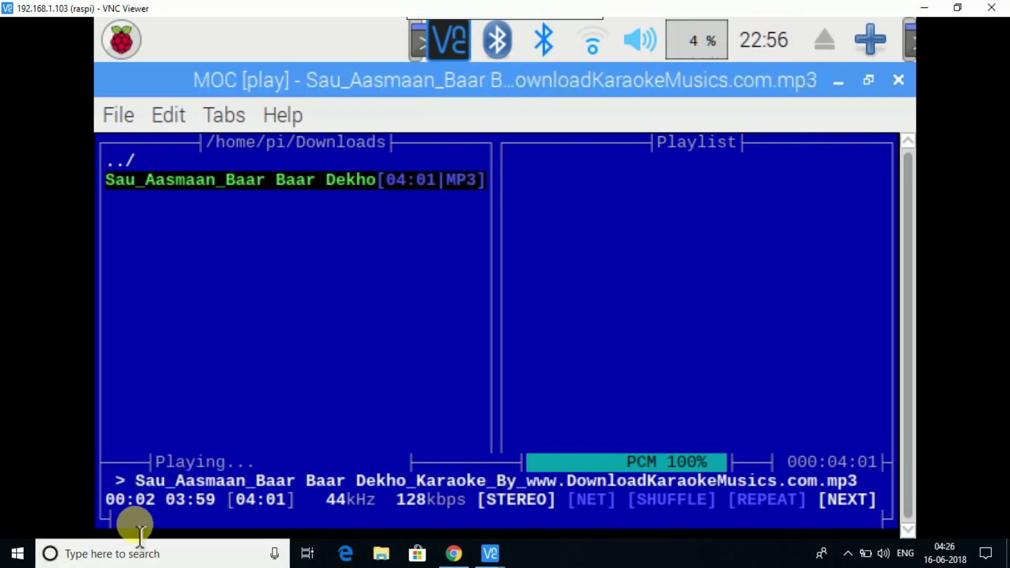
- Quit the player with q, stop the server with 'mocp -x', and run 'clear'
key("q")
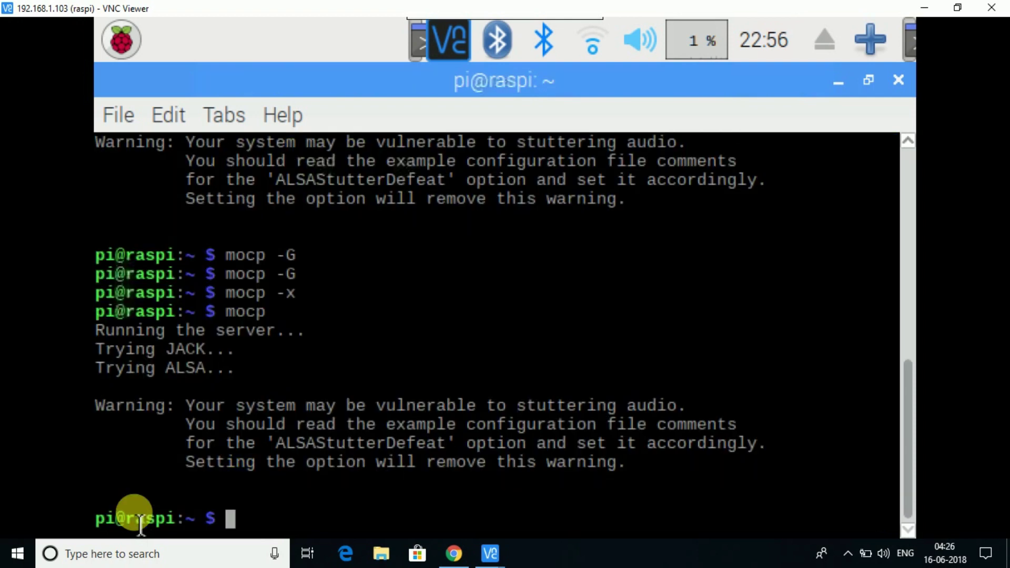
type("mocp")
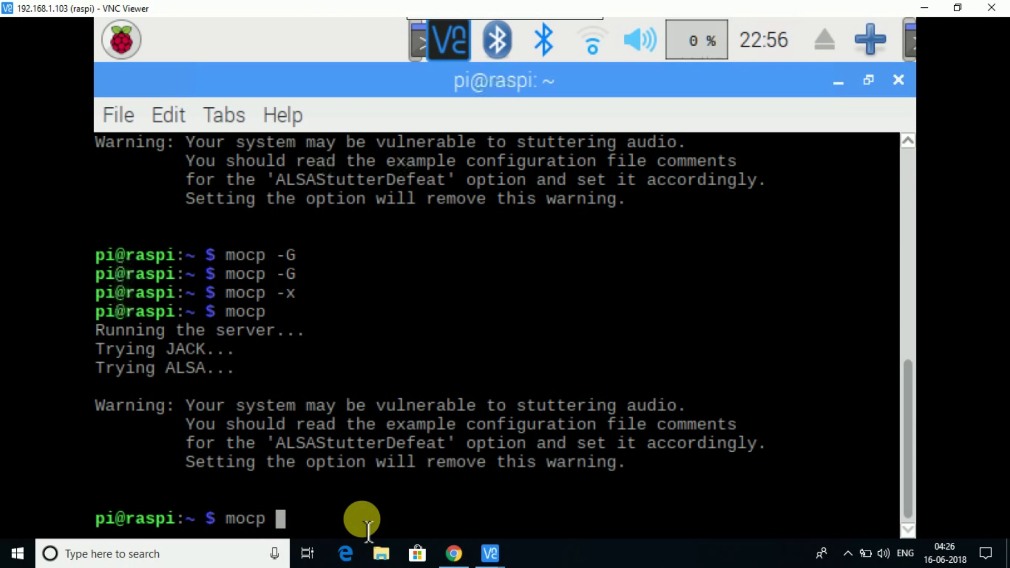
type("-x")
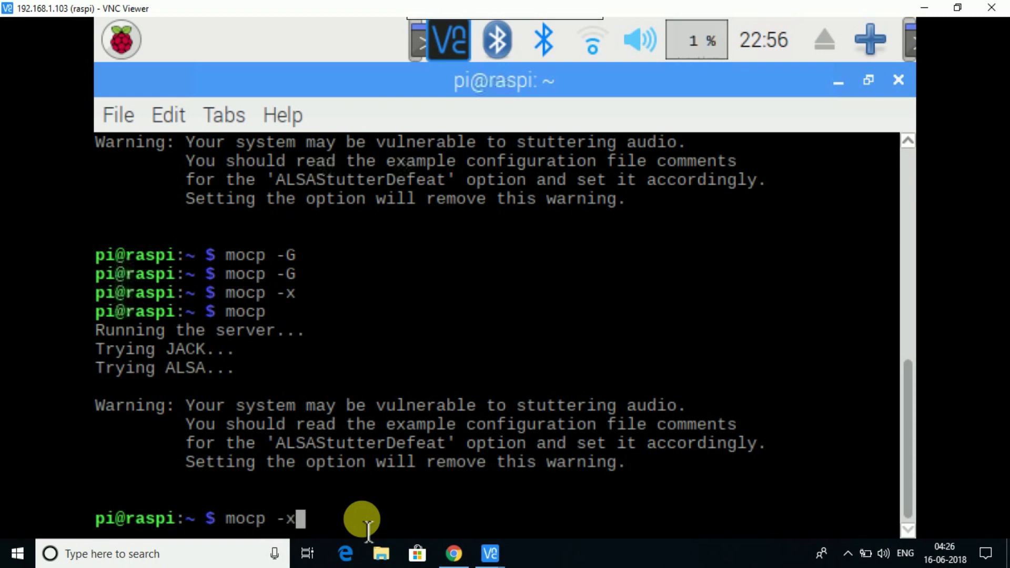
key("Return")
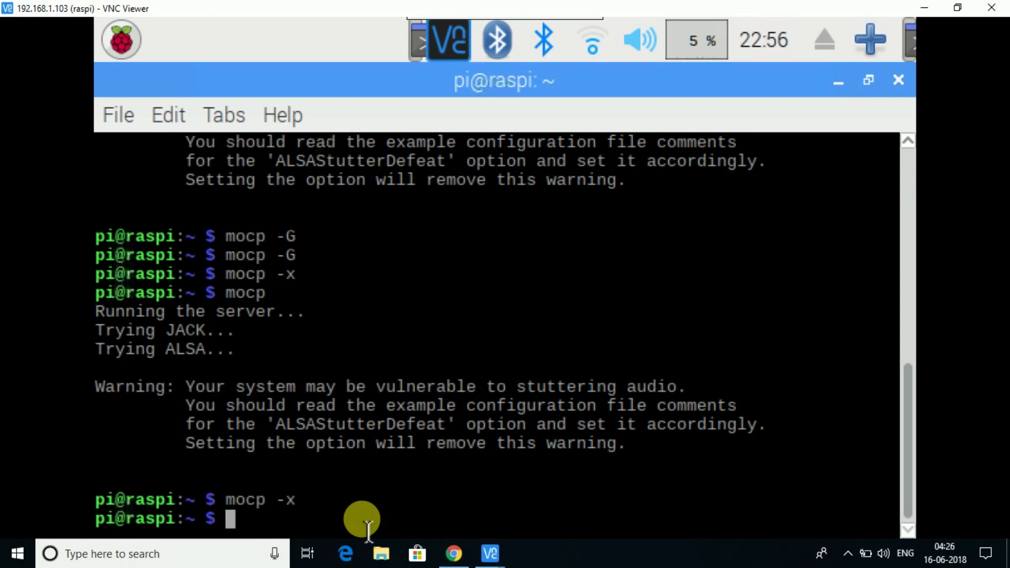
type("clear")
key("Return")
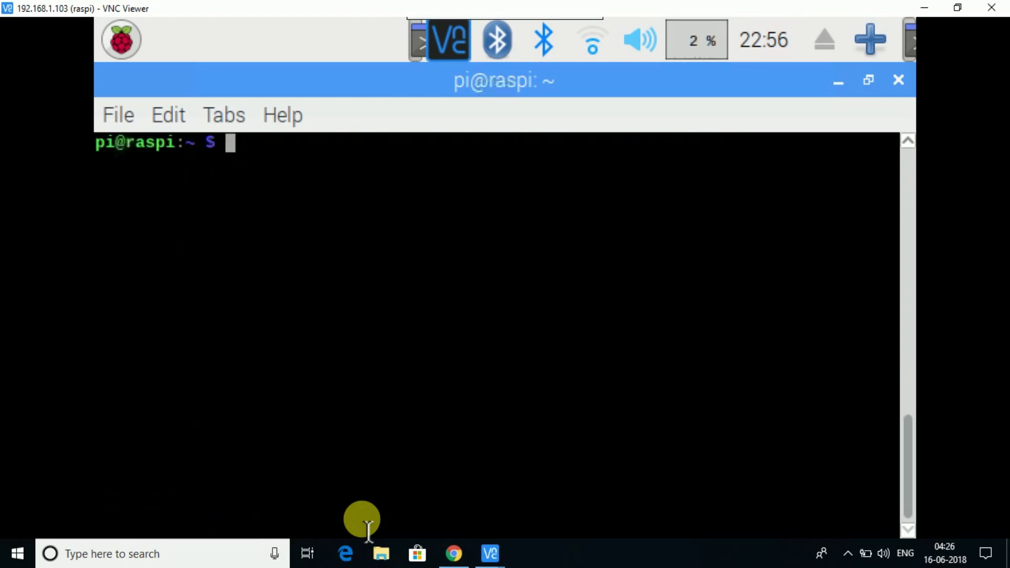